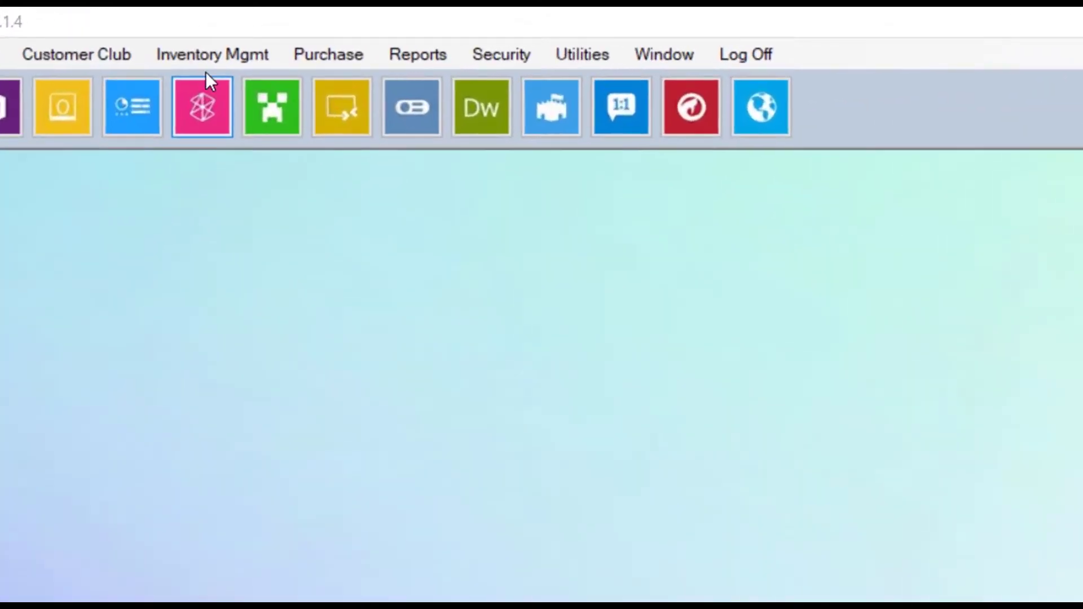
Start a Single Shop - Single Destination STR from Warehouse to Shop 2.
{"action": "left_click", "coordinate": [241, 32]}
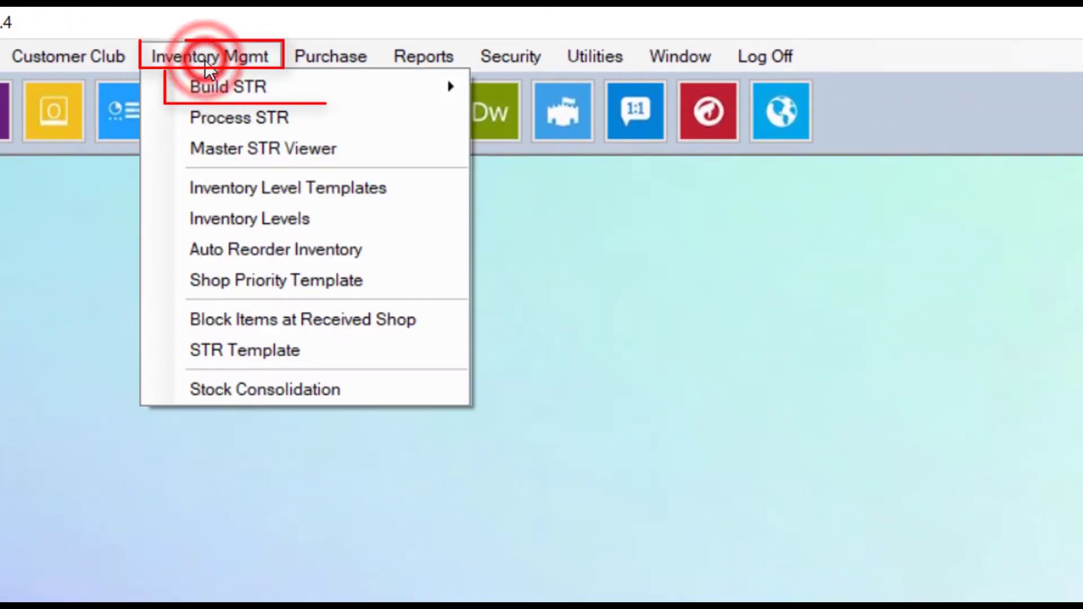
{"action": "mouse_move", "coordinate": [210, 90]}
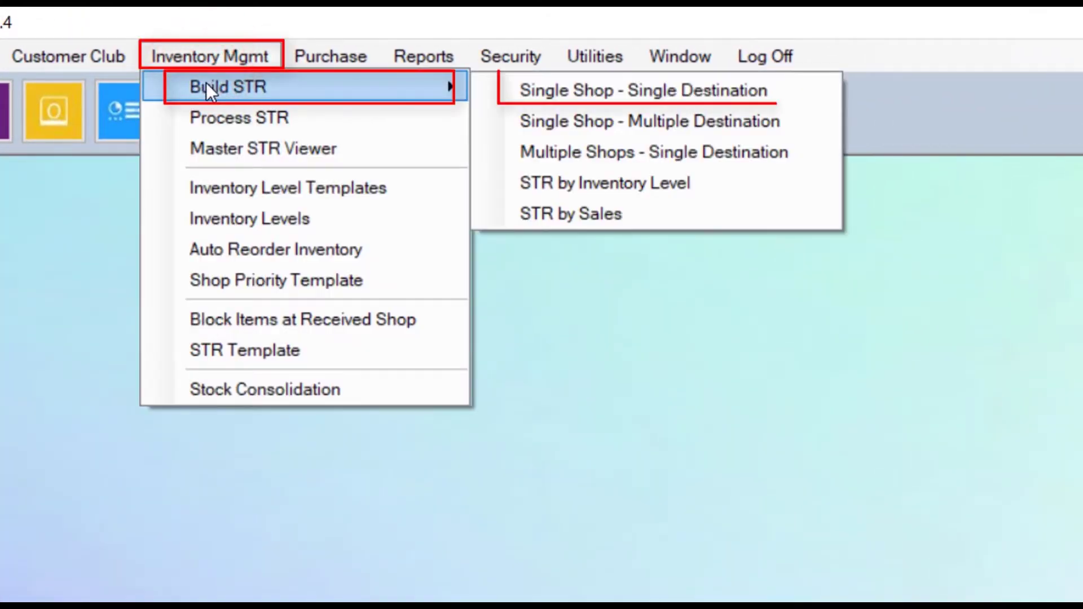
{"action": "left_click", "coordinate": [517, 90]}
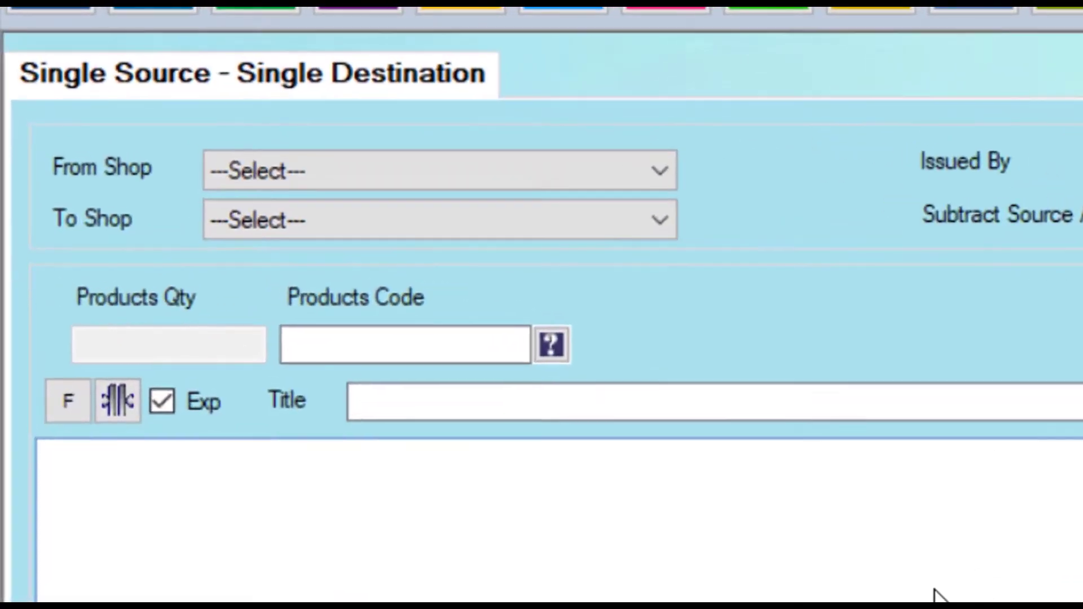
{"action": "left_click", "coordinate": [671, 175]}
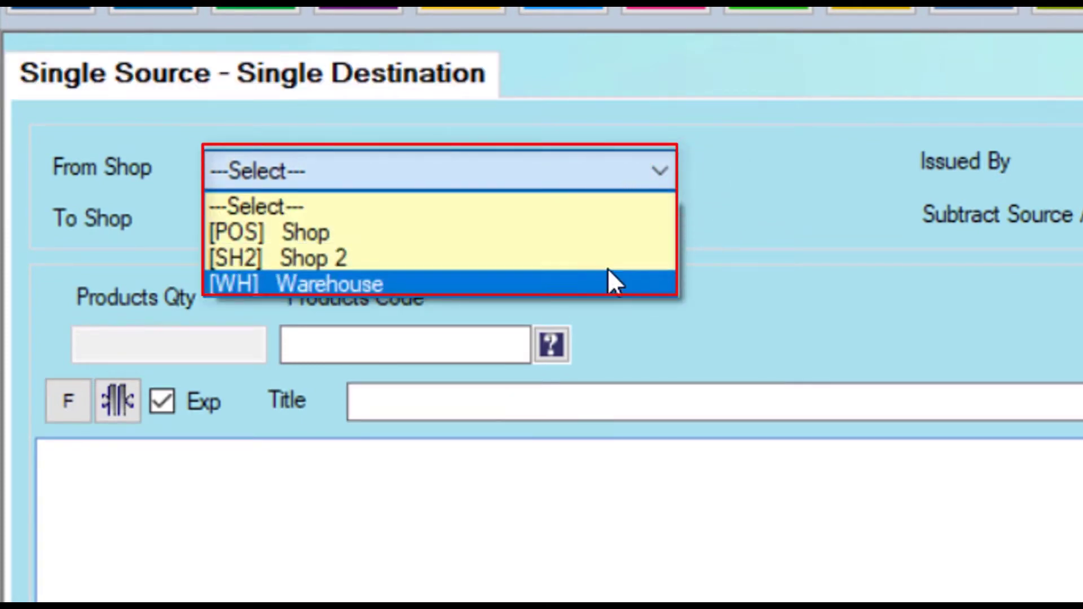
{"action": "left_click", "coordinate": [609, 277]}
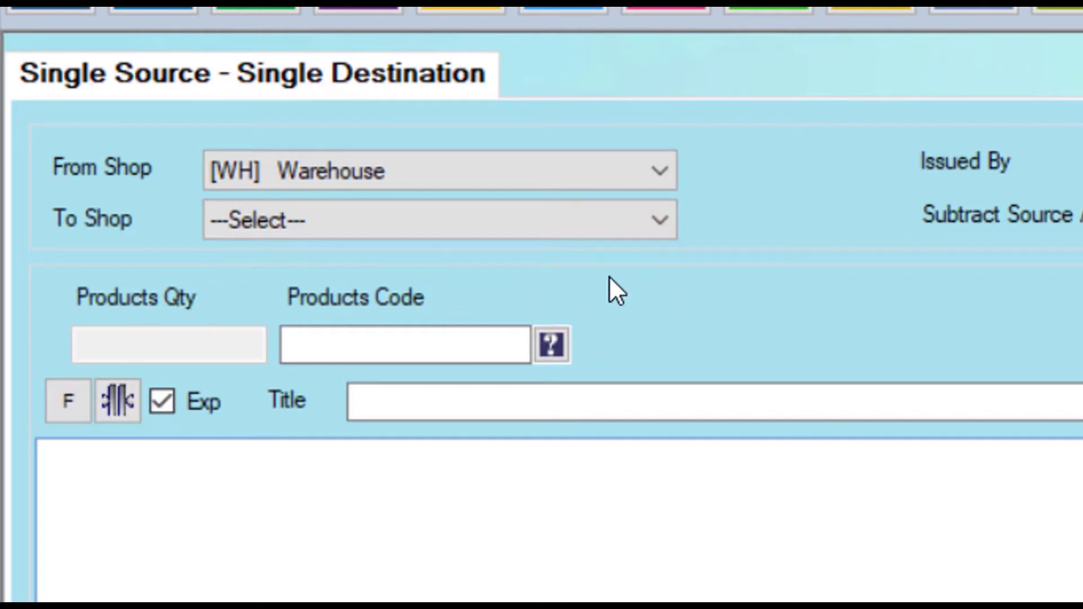
{"action": "left_click", "coordinate": [656, 222]}
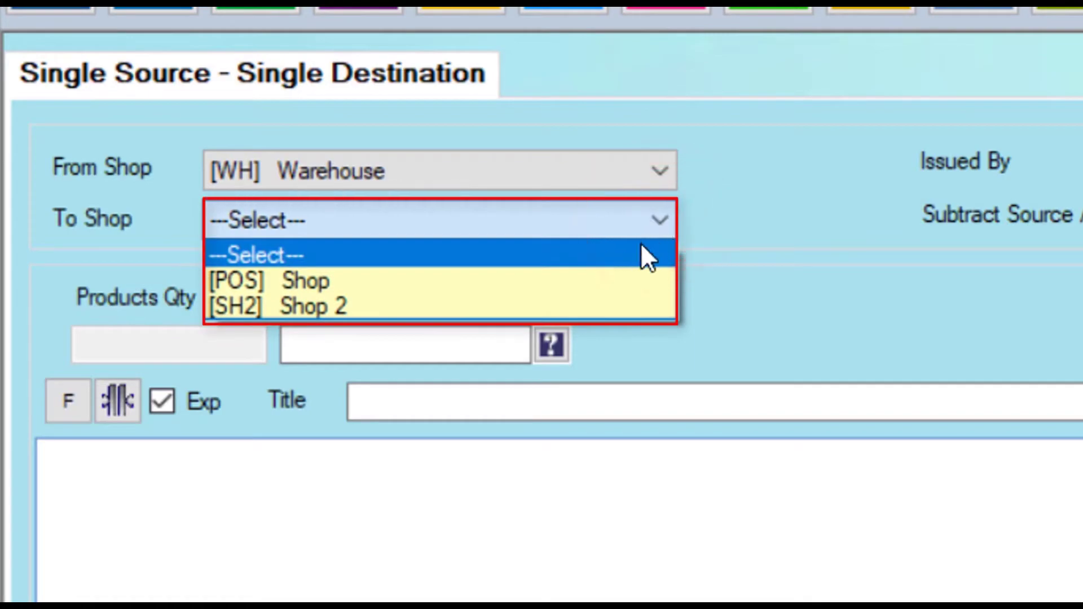
{"action": "left_click", "coordinate": [637, 306]}
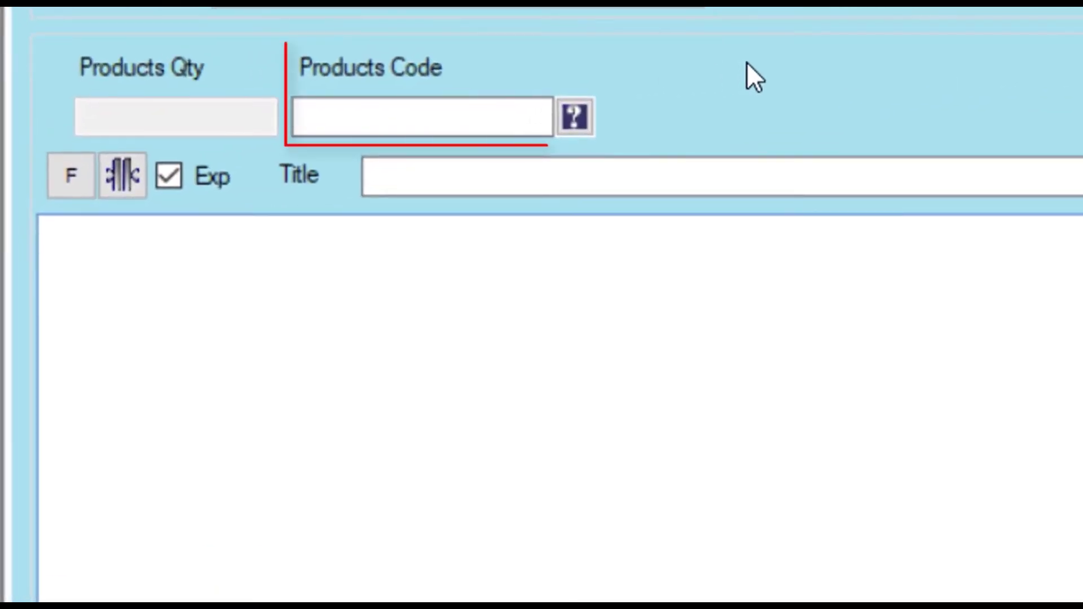
Add product 05 Medicine B to the STR from the product code help and set its STR Qty to 5.
{"action": "left_click", "coordinate": [471, 122]}
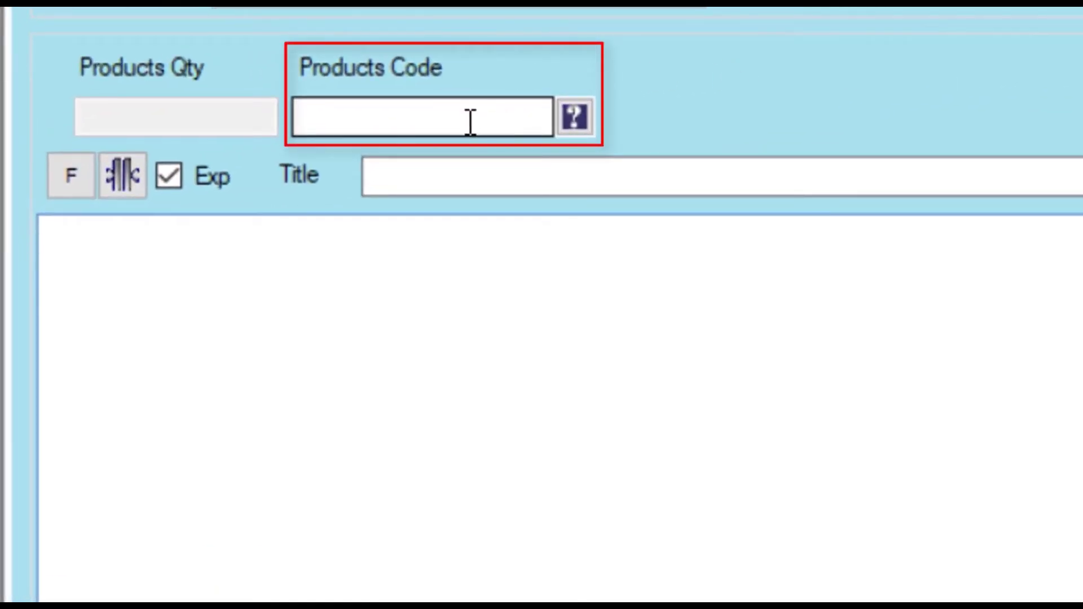
{"action": "left_click", "coordinate": [575, 118]}
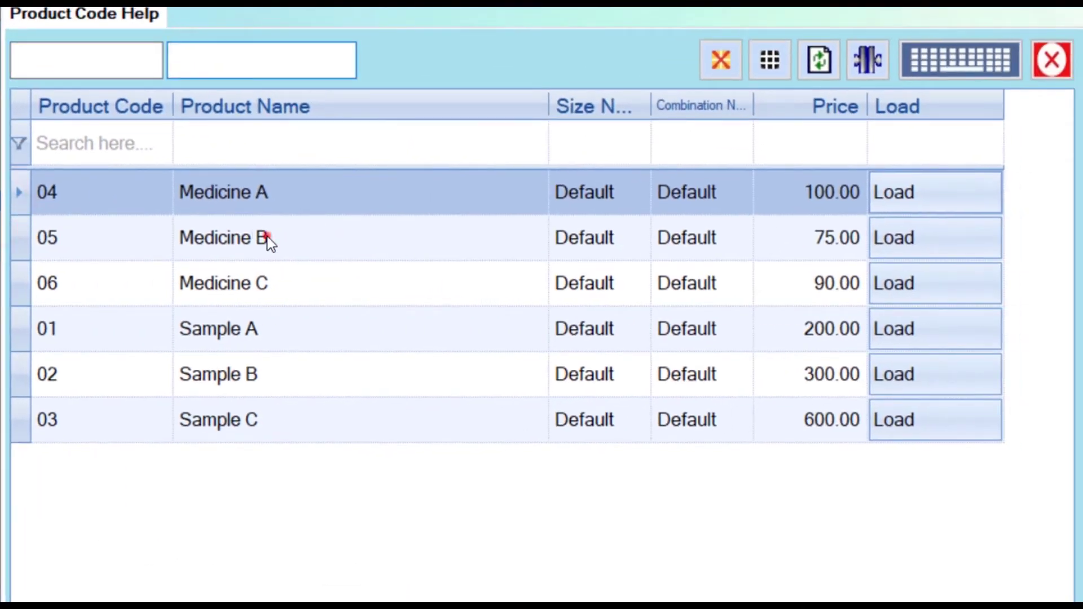
{"action": "double_click", "coordinate": [326, 234]}
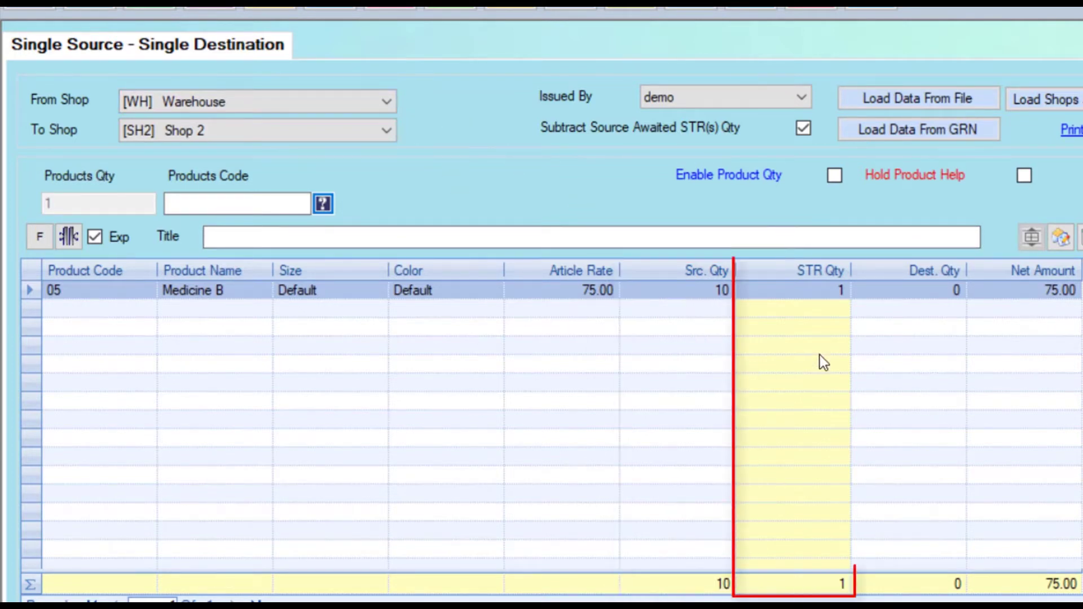
{"action": "left_click", "coordinate": [821, 292]}
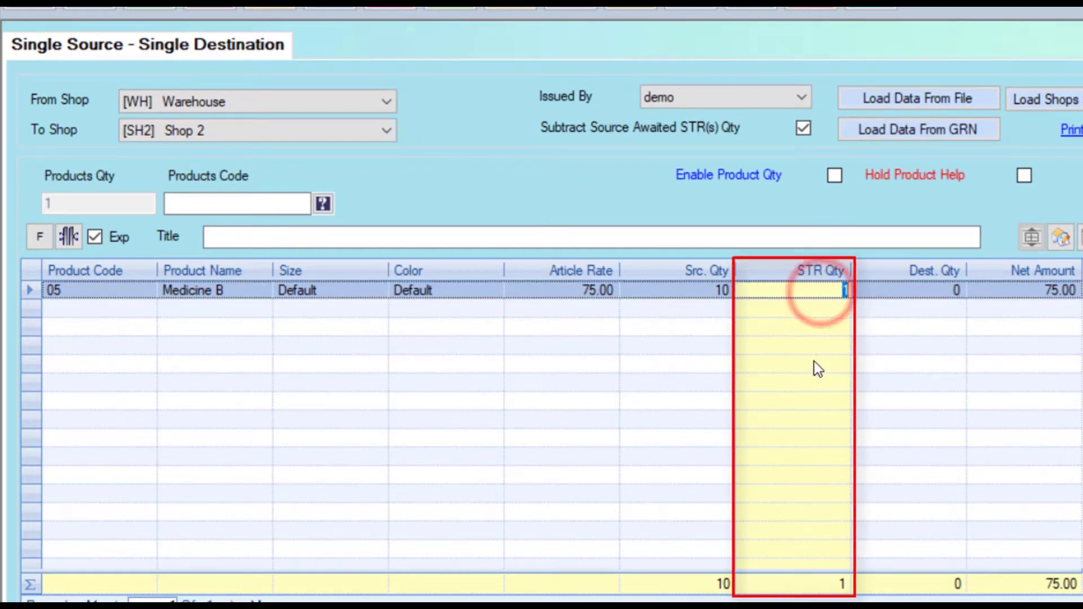
{"action": "type", "text": "5"}
{"action": "key", "text": "Return"}
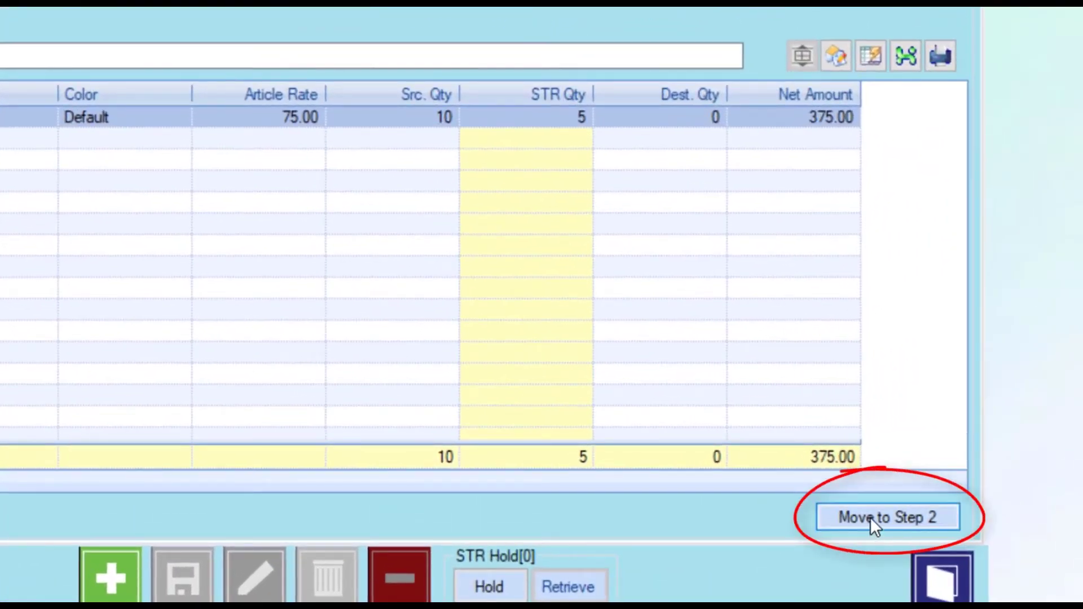
Move the STR to step 2 and enter "STR 2" as the Master STR Name.
{"action": "left_click", "coordinate": [869, 518]}
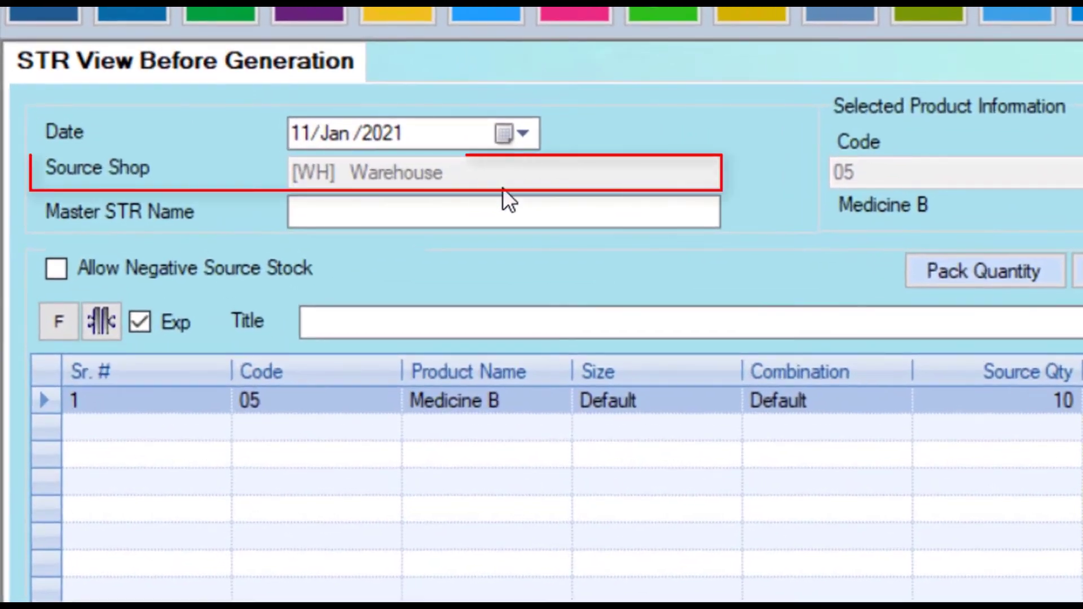
{"action": "left_click", "coordinate": [498, 213]}
{"action": "type", "text": "STR "}
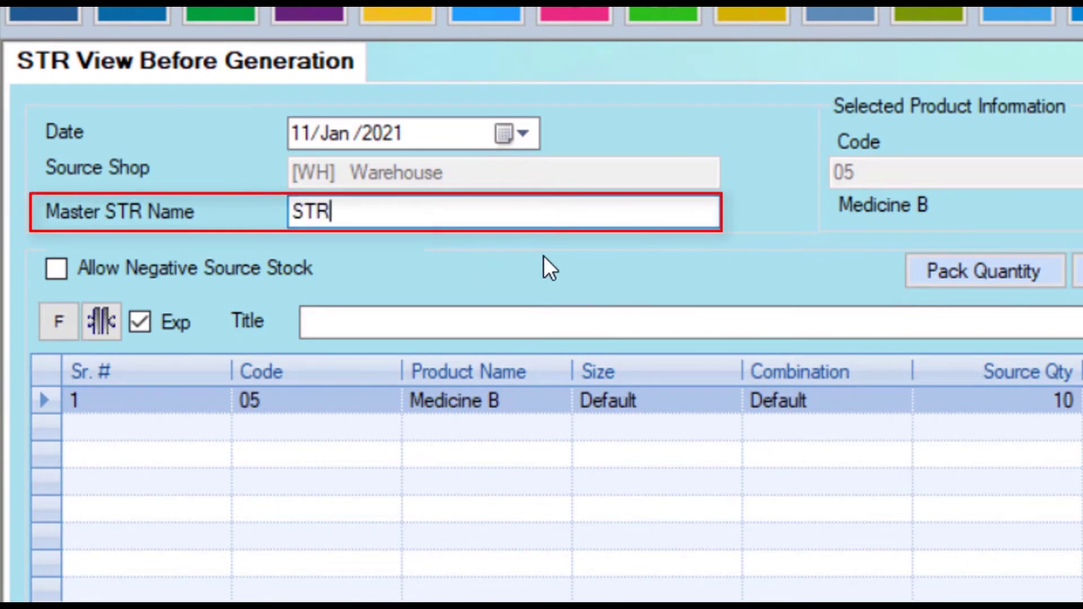
{"action": "type", "text": "2"}
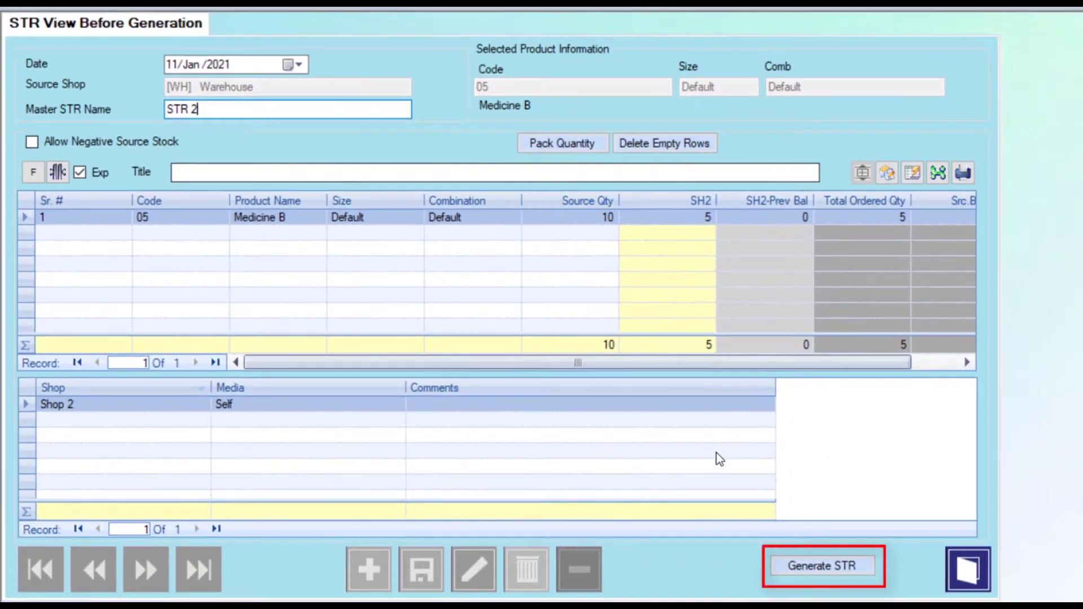
Generate the STR from the pre-generation view and confirm saving it.
{"action": "left_click", "coordinate": [804, 567]}
{"action": "left_click", "coordinate": [724, 383]}
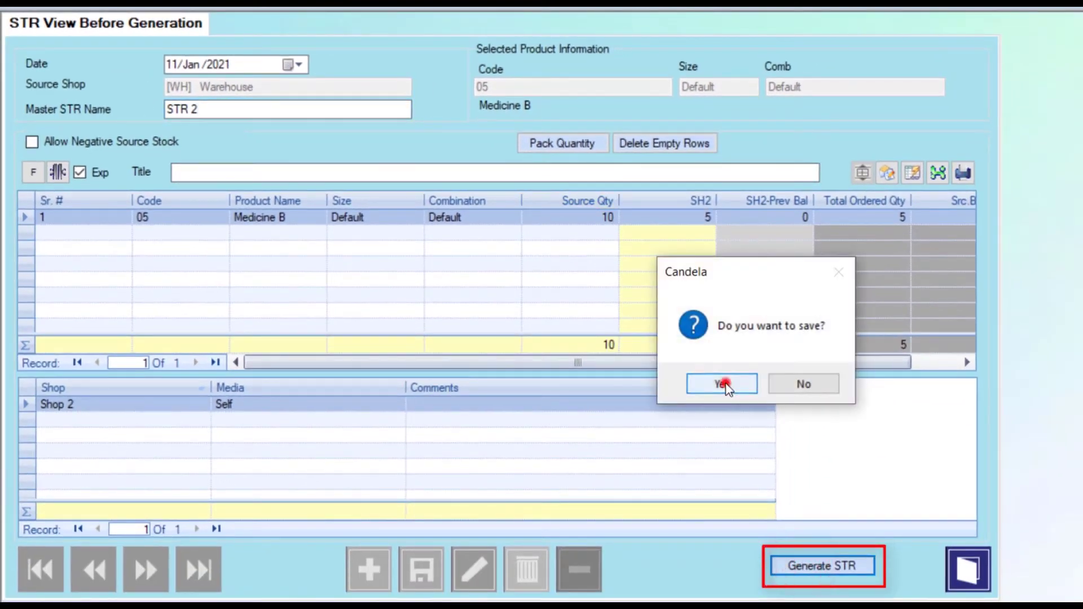
{"action": "left_click", "coordinate": [839, 382]}
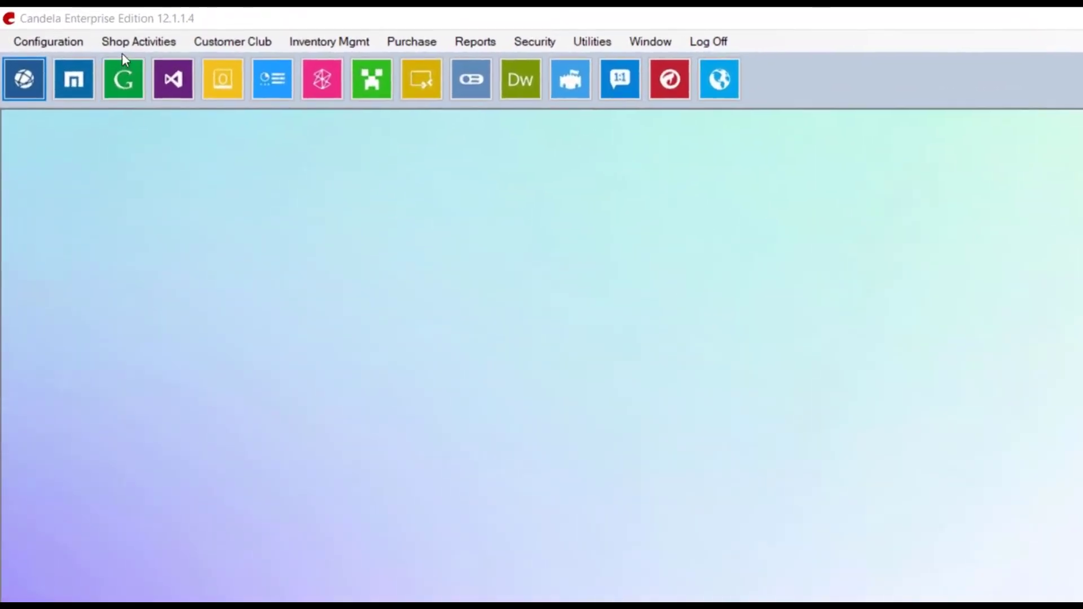
Open the Process STR screen in the warehouse's session.
{"action": "left_click", "coordinate": [124, 47]}
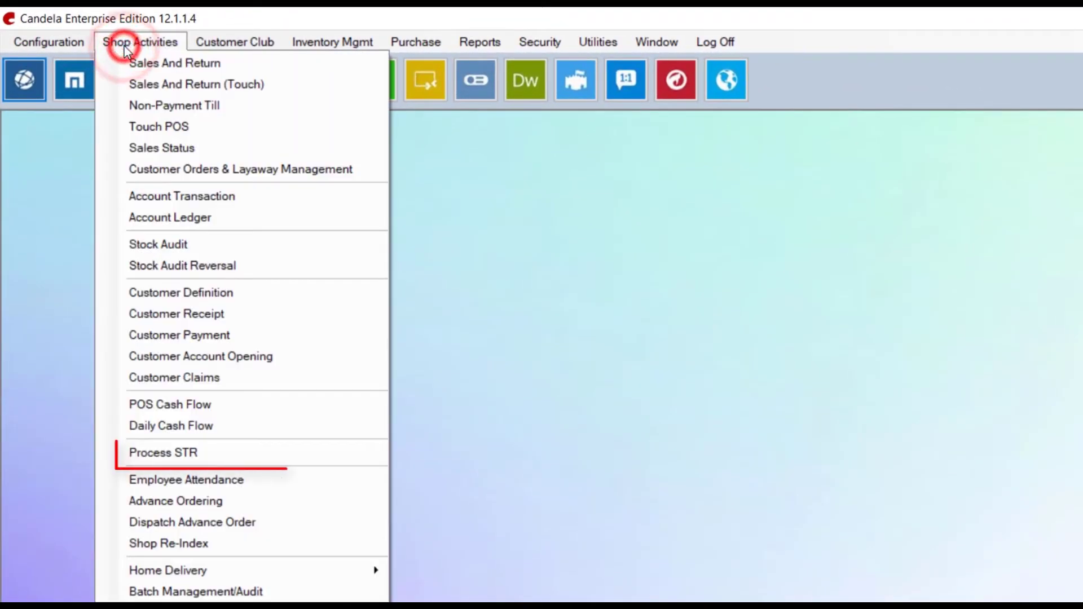
{"action": "left_click", "coordinate": [234, 455]}
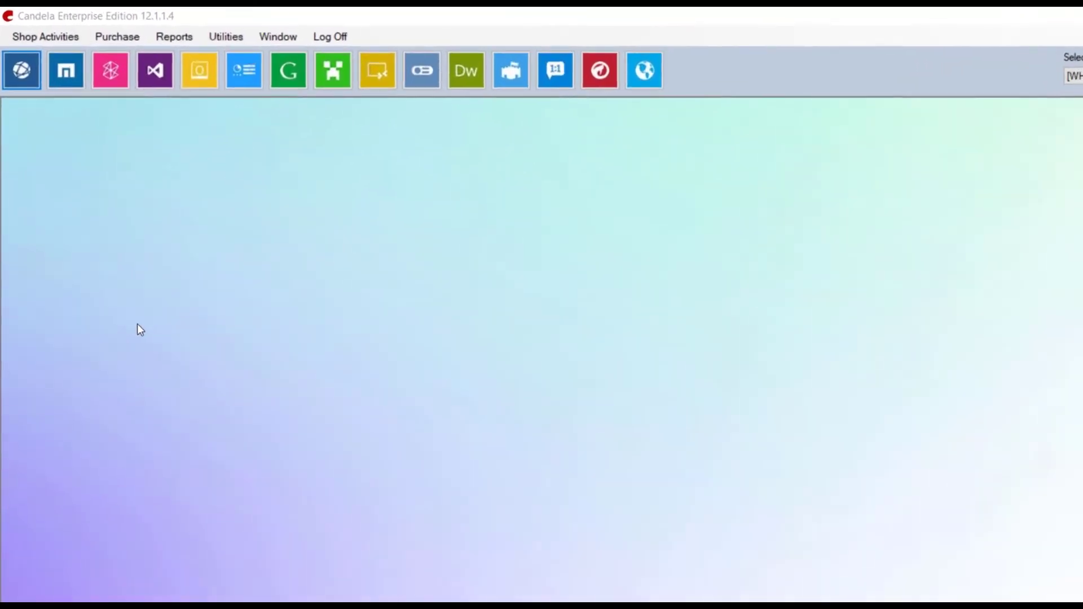
{"action": "left_click", "coordinate": [63, 42]}
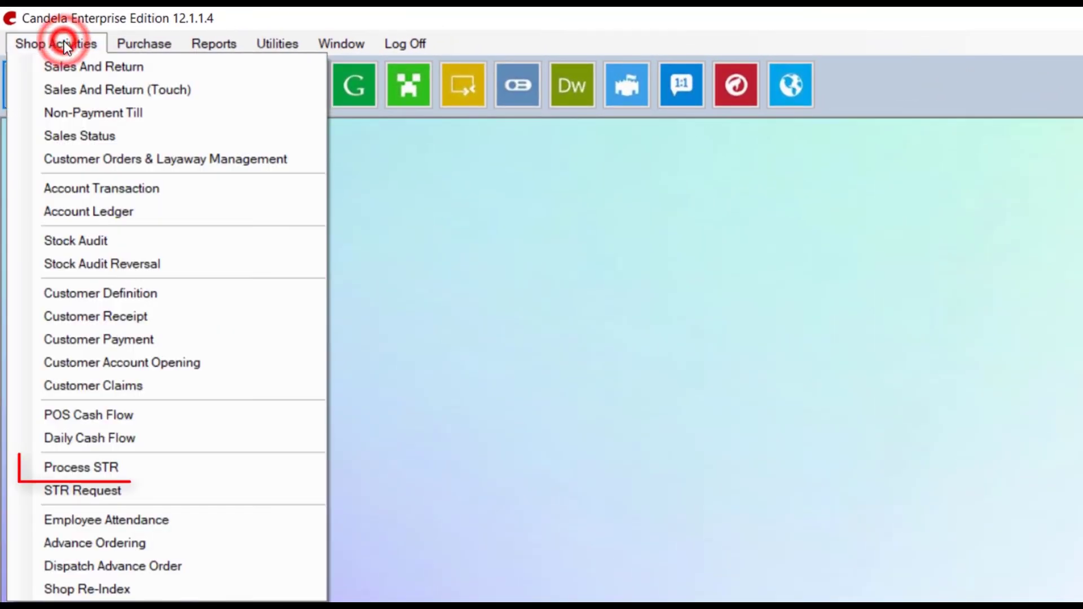
{"action": "left_click", "coordinate": [165, 470]}
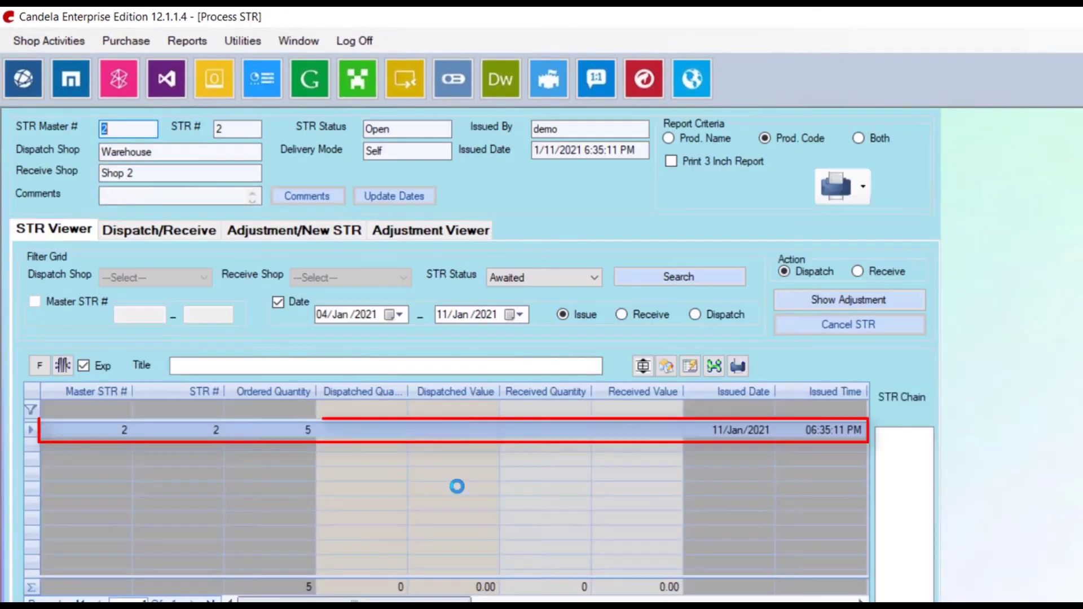
Open the awaited Warehouse-to-Shop 2 STR, dispatch 5 units of Medicine B and confirm the update.
{"action": "left_click", "coordinate": [363, 436]}
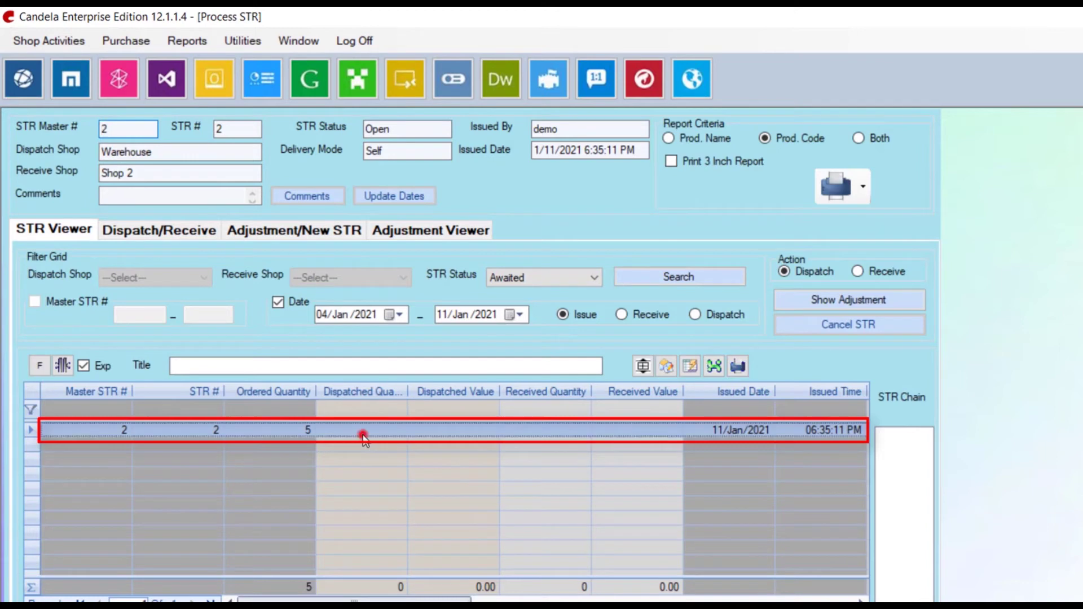
{"action": "double_click", "coordinate": [341, 436]}
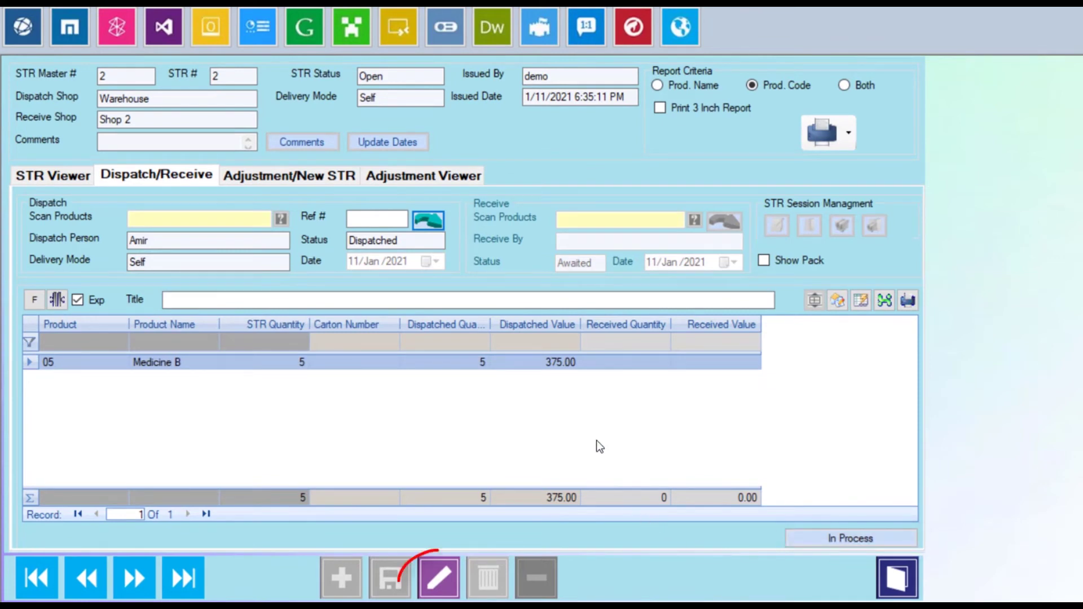
{"action": "left_click", "coordinate": [444, 590]}
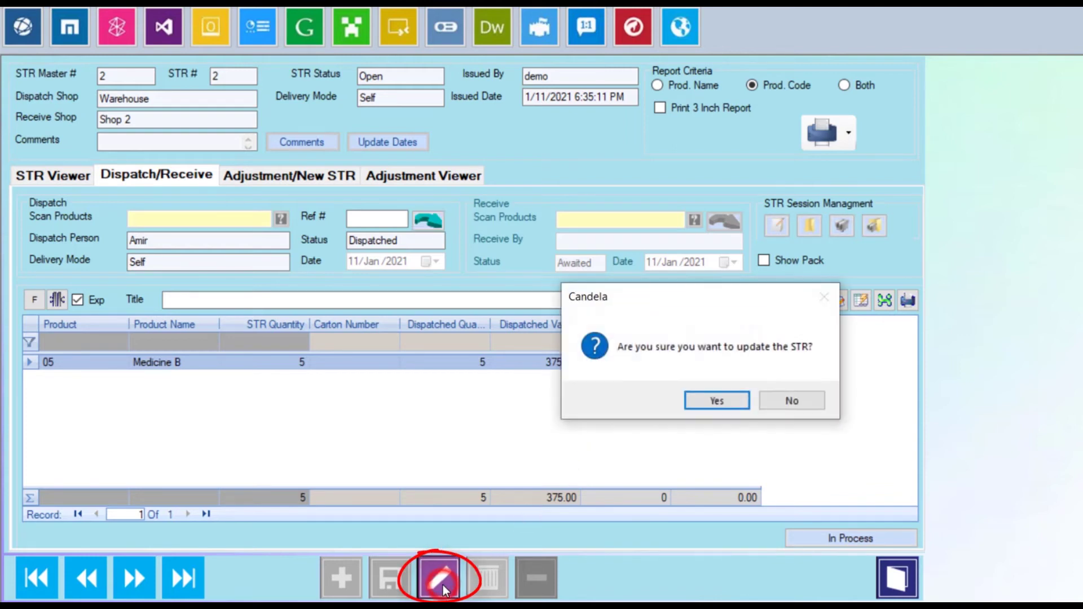
{"action": "left_click", "coordinate": [715, 402]}
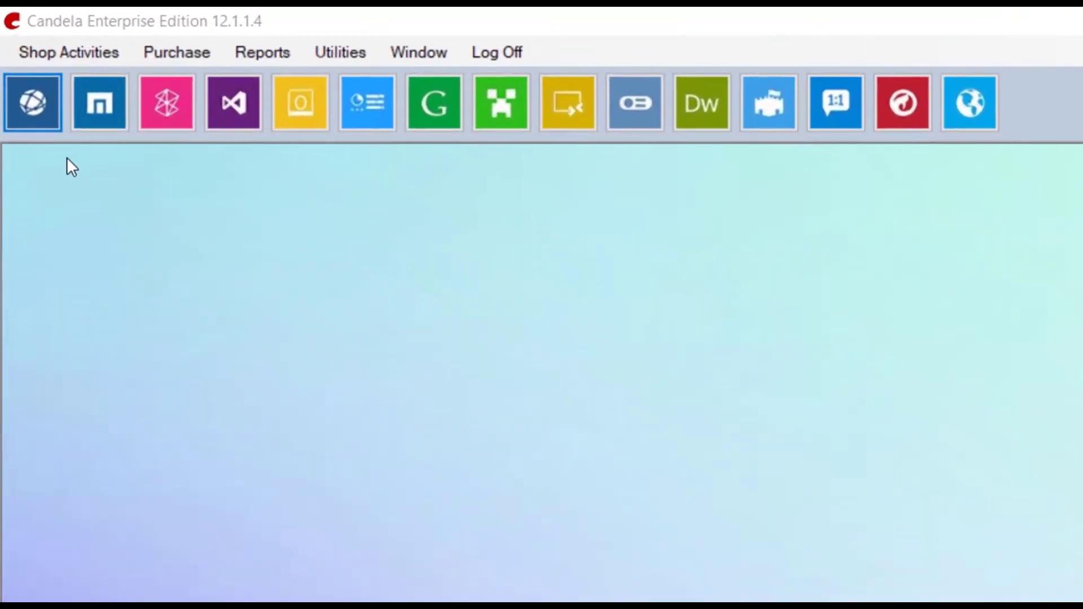
In Shop 2's session, open Process STR, set the action to Receive and open the dispatched STR 2.
{"action": "left_click", "coordinate": [73, 56]}
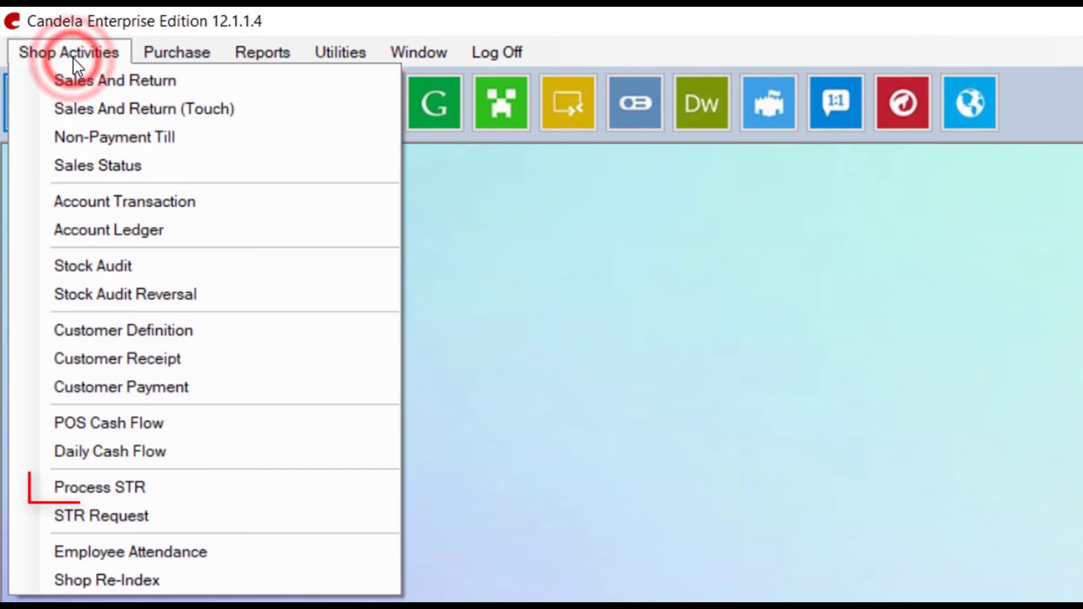
{"action": "left_click", "coordinate": [145, 487]}
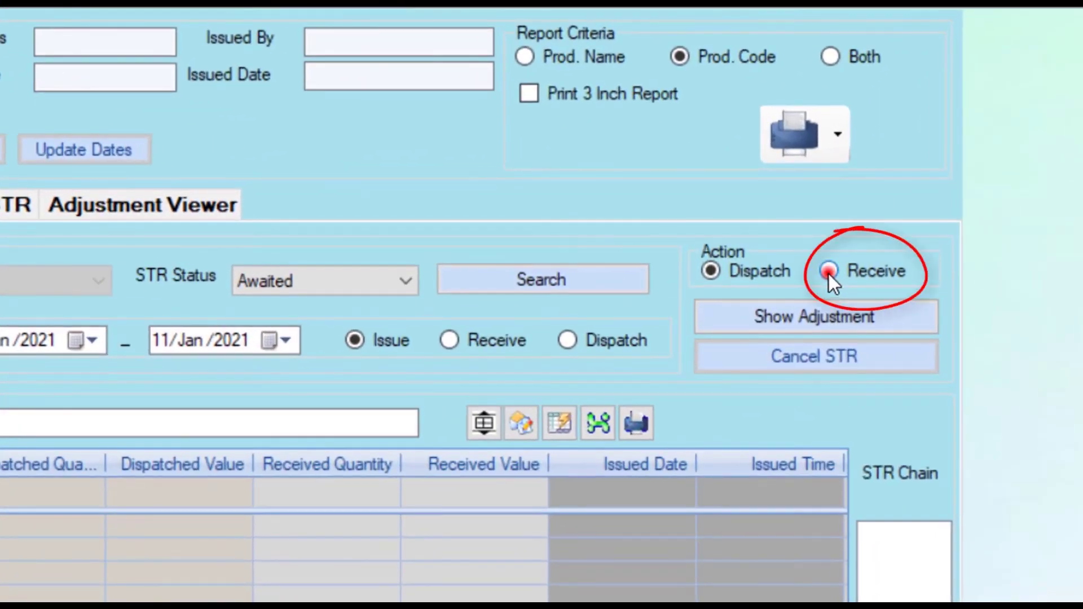
{"action": "left_click", "coordinate": [815, 264]}
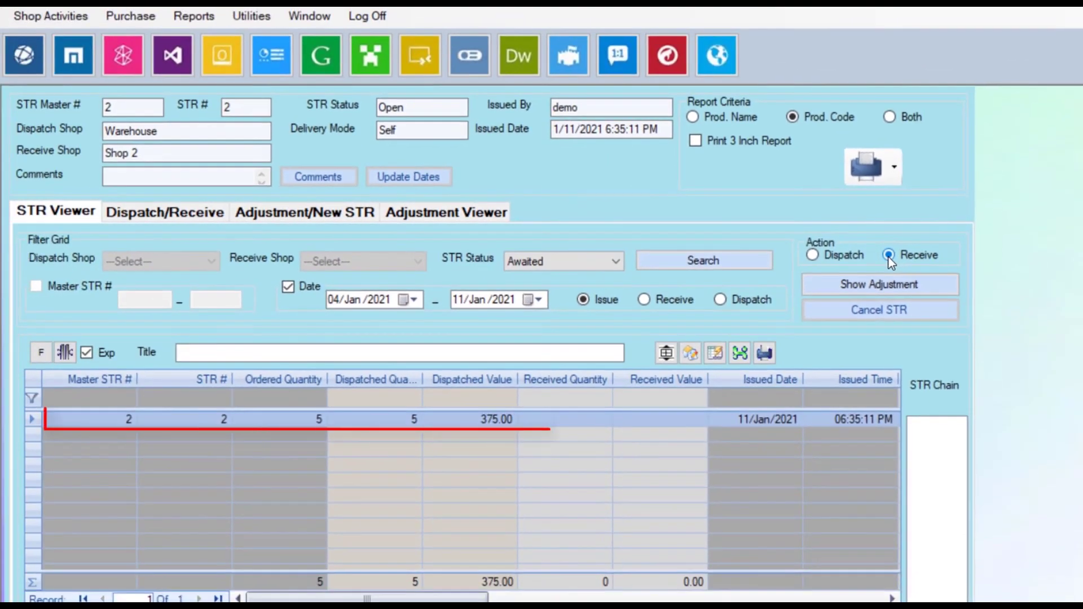
{"action": "double_click", "coordinate": [460, 424]}
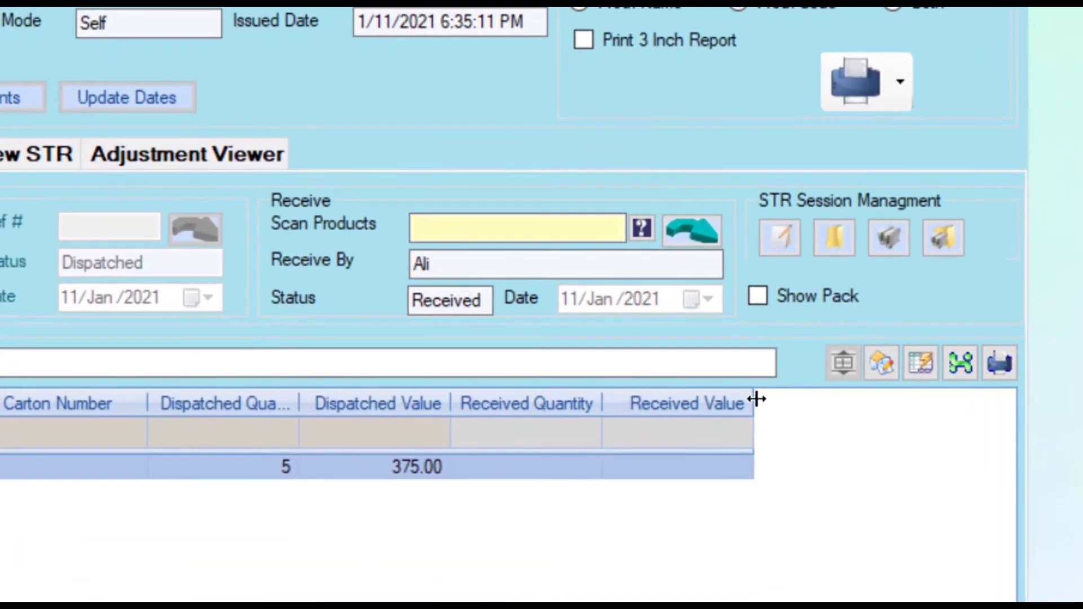
Receive the full dispatched quantity of Medicine B, confirm the STR update and close the Process STR screen.
{"action": "left_click", "coordinate": [695, 230]}
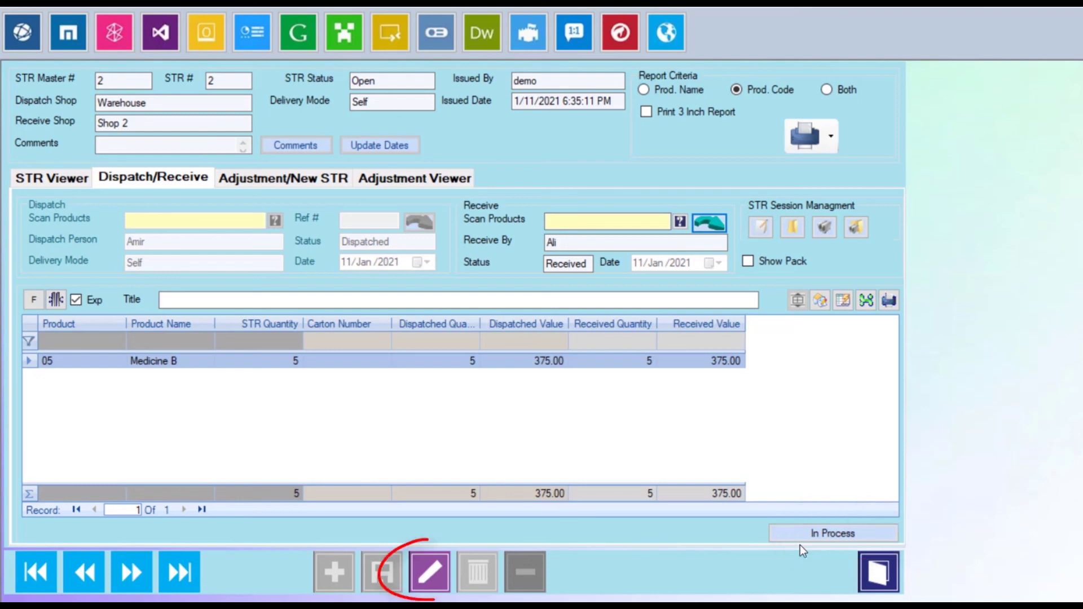
{"action": "left_click", "coordinate": [433, 575]}
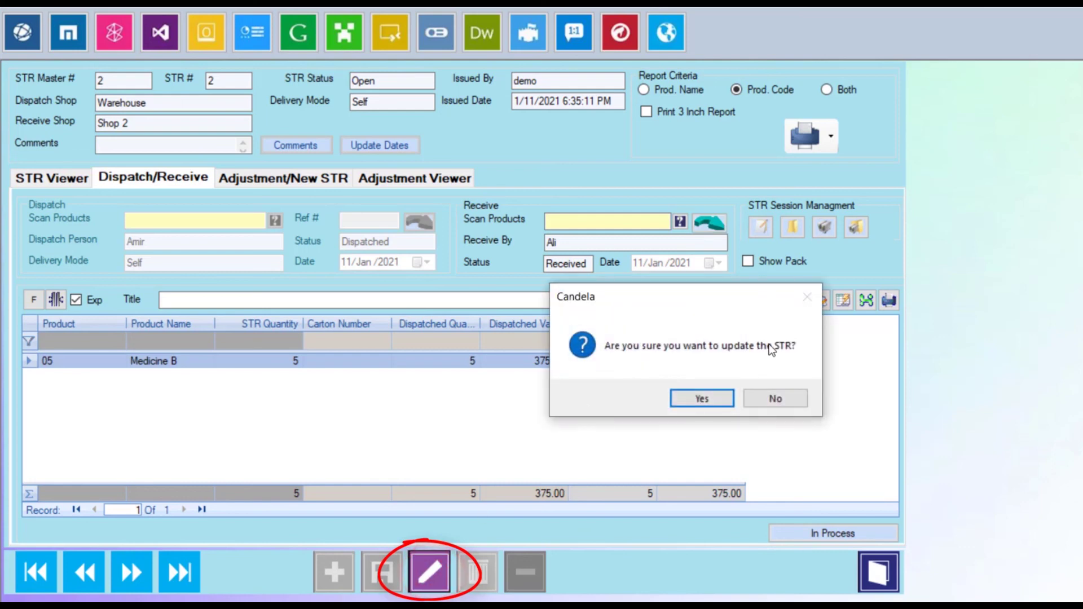
{"action": "left_click", "coordinate": [717, 401]}
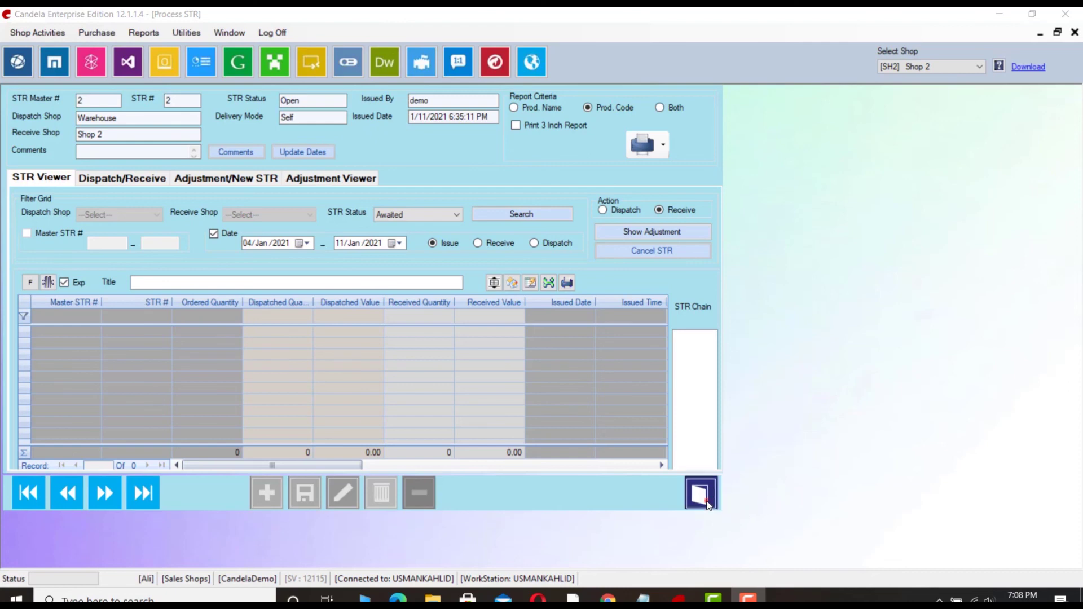
{"action": "left_click", "coordinate": [704, 497]}
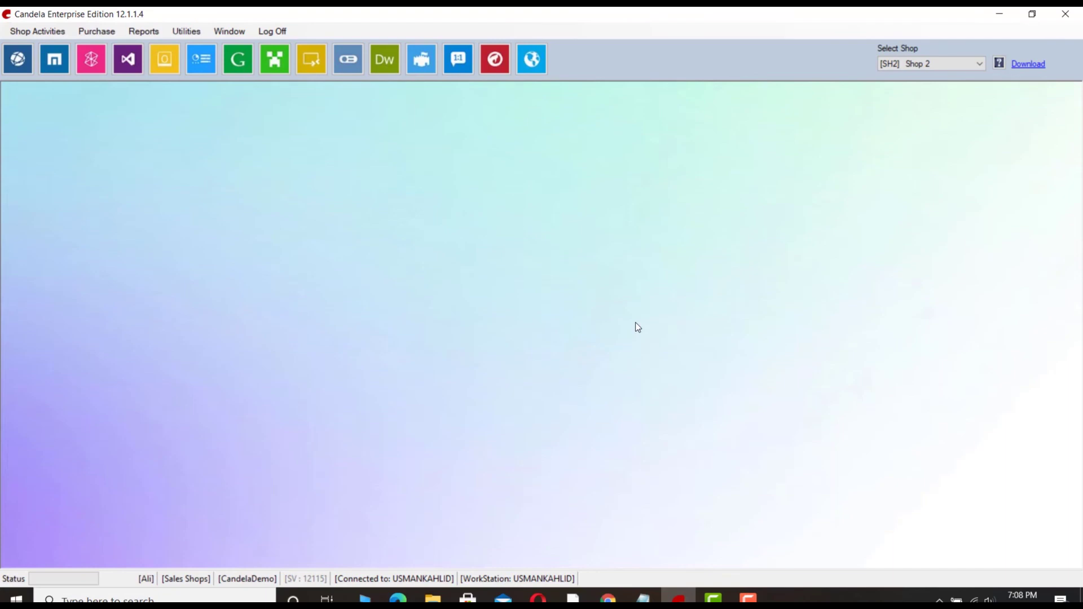